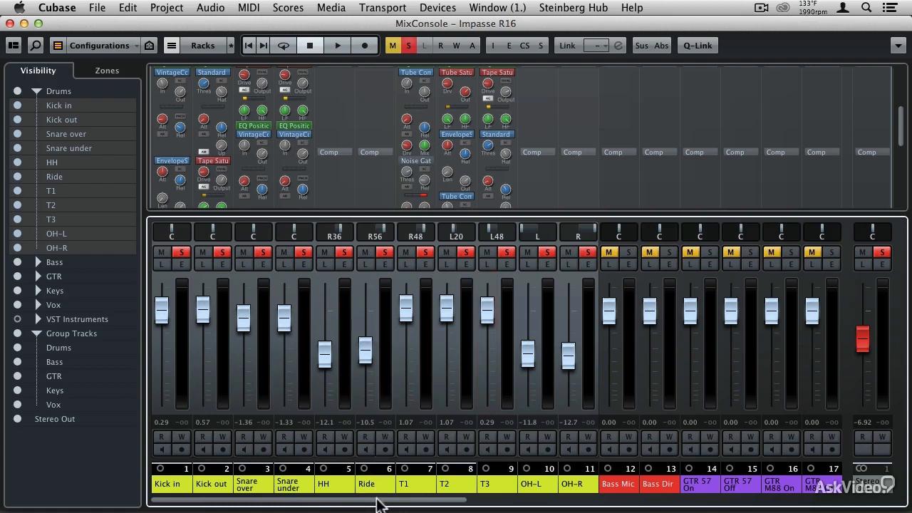
Solo the Vox-Lead channel in the mixer.
left_click_drag(378, 503, 588, 504)
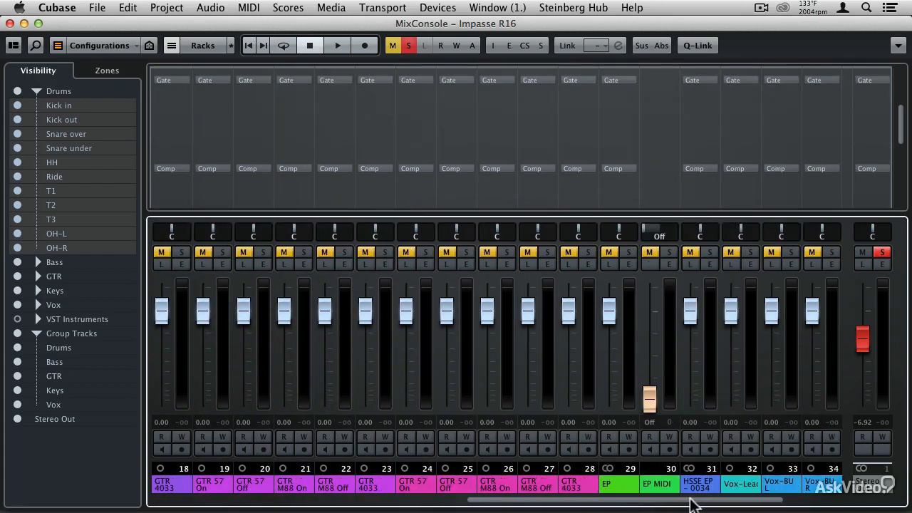
left_click_drag(717, 502, 812, 503)
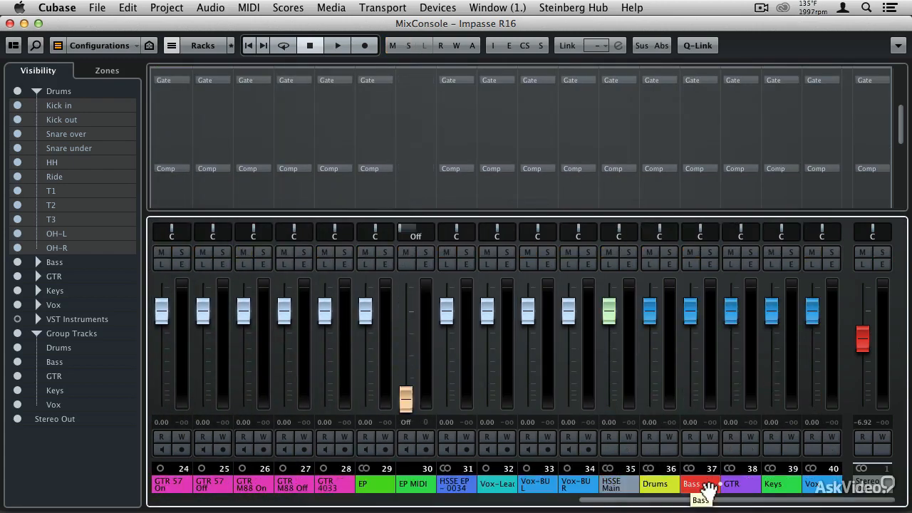
left_click(506, 254)
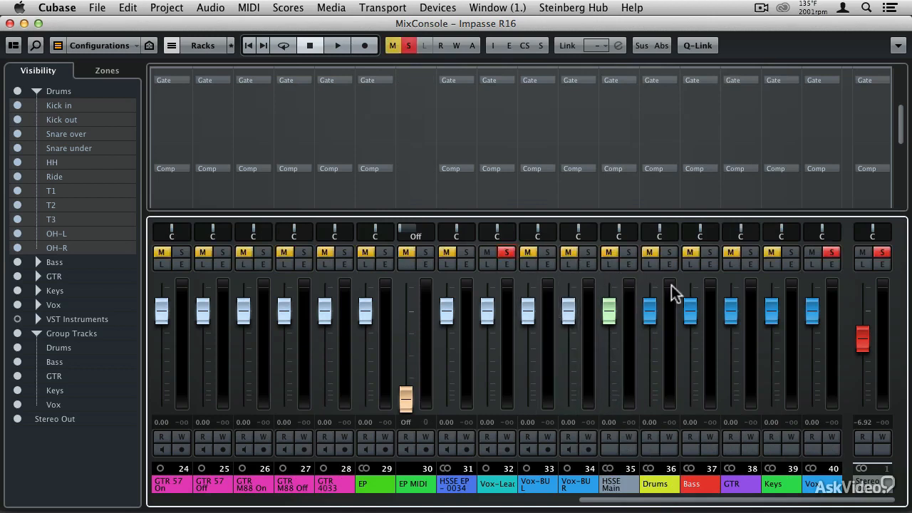
Raise the Stereo Out fader to about -0.24 dB and audition the soloed lead vocal.
left_click_drag(859, 343, 861, 314)
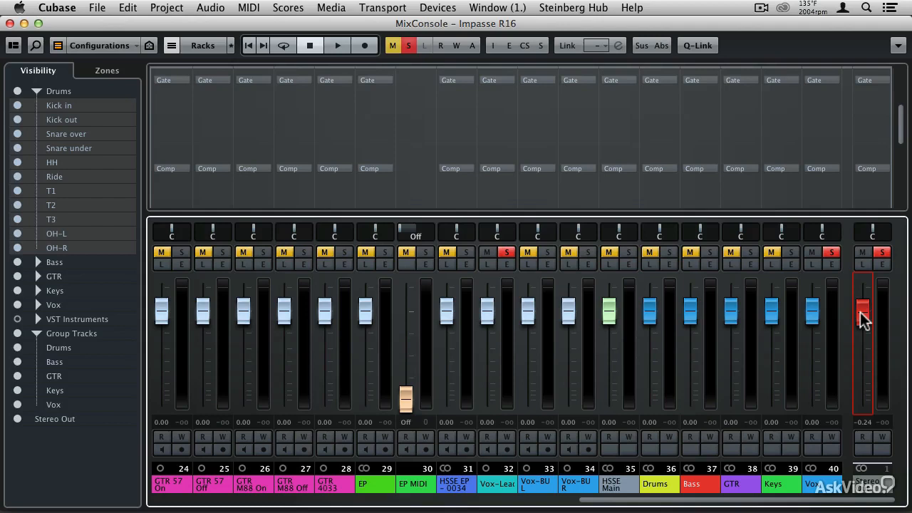
key("space")
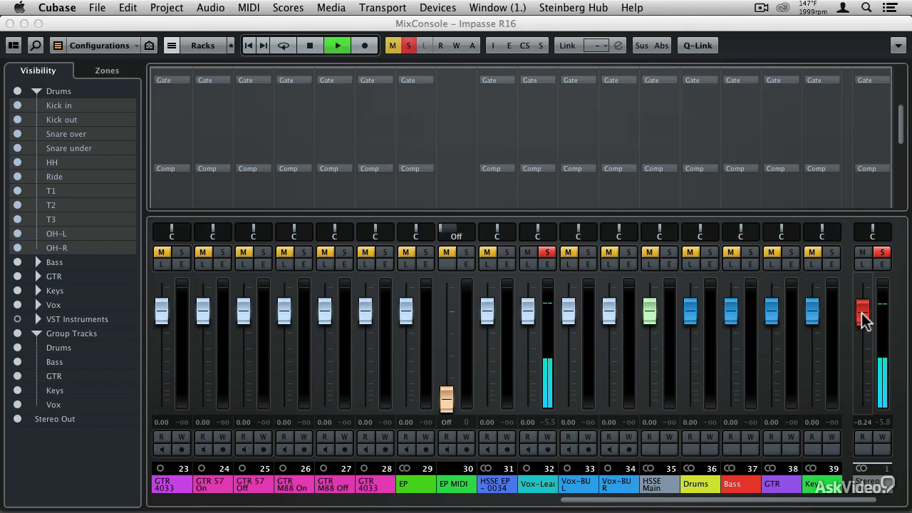
key("space")
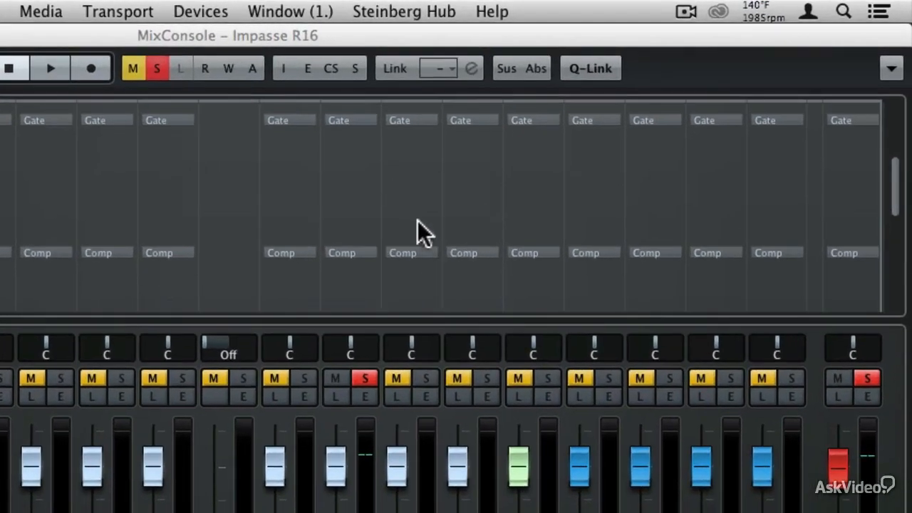
Examine the channel strip rack's module slots, from Gate and Comp through Trans, Sat and Limit.
scroll(415, 195, "up", 5)
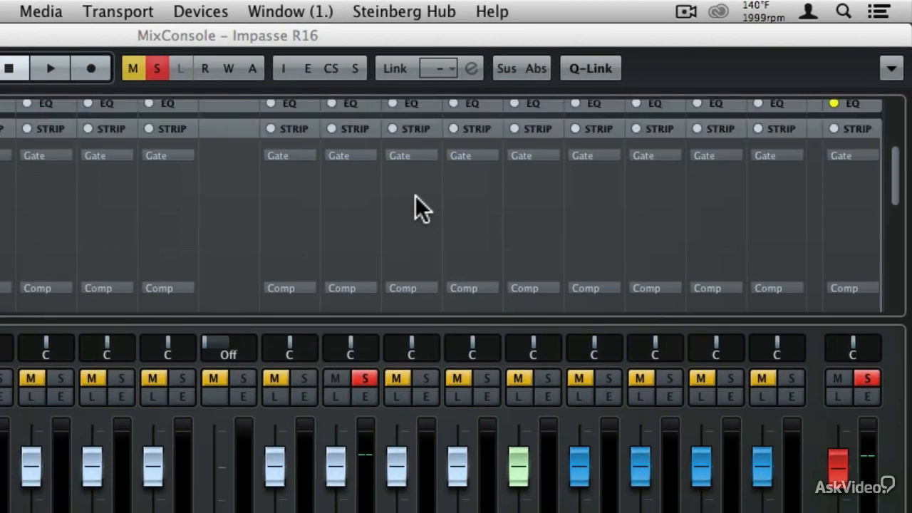
scroll(415, 195, "down", 3)
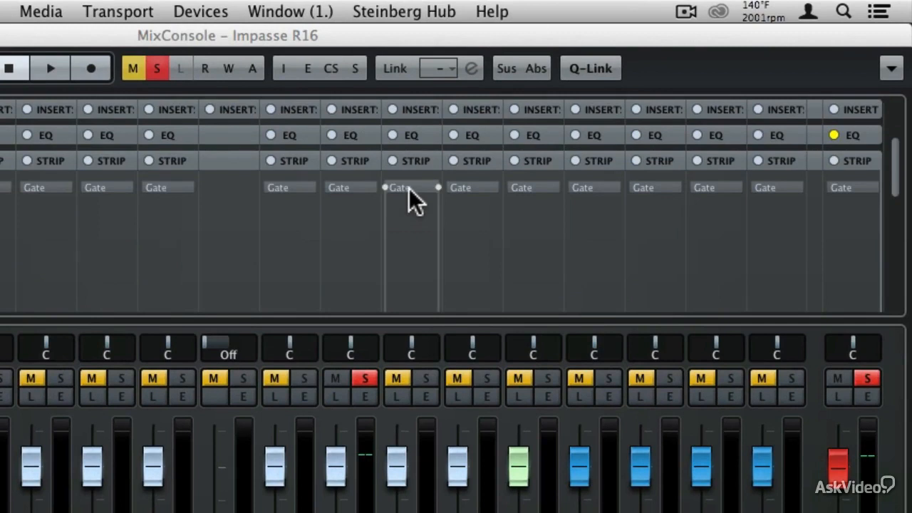
scroll(409, 204, "down", 3)
scroll(409, 204, "up", 3)
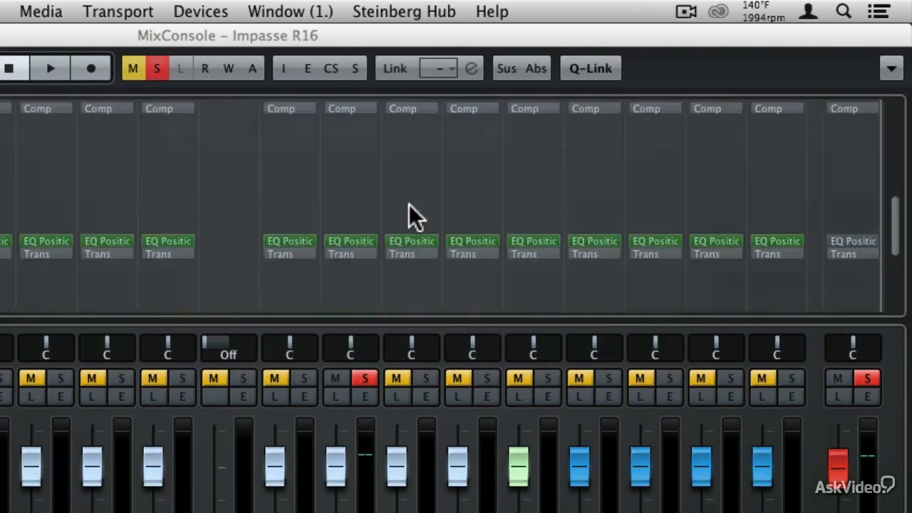
scroll(409, 203, "down", 2)
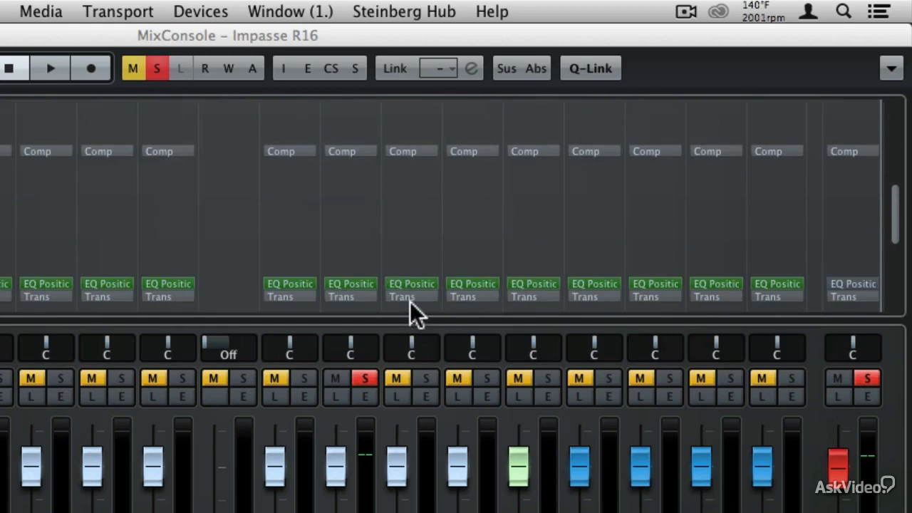
scroll(409, 302, "down", 5)
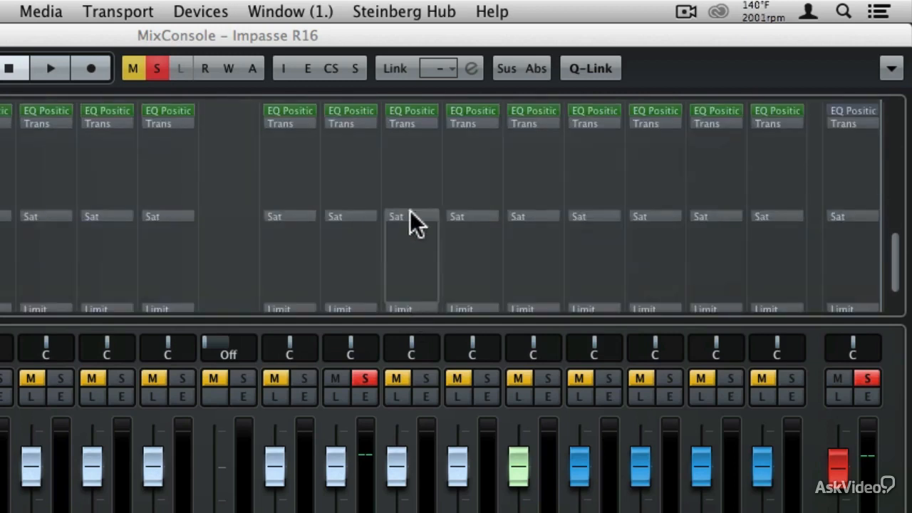
scroll(412, 212, "up", 4)
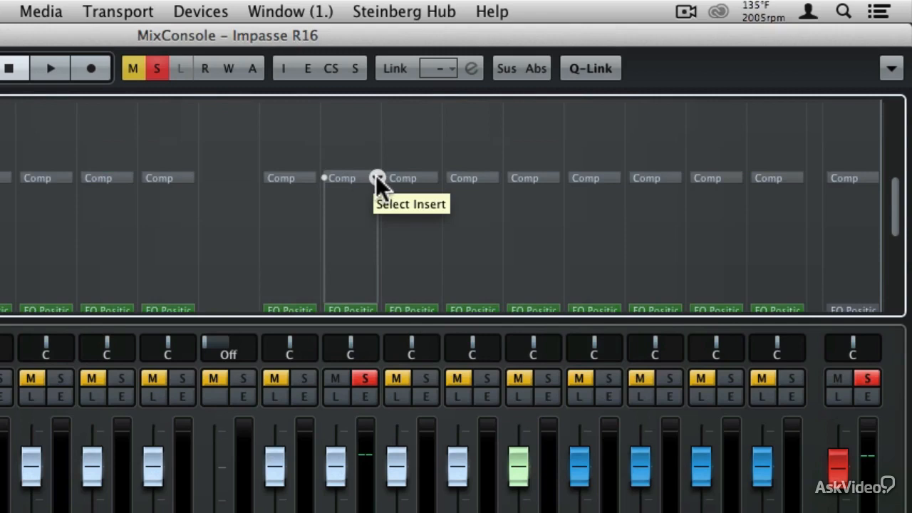
left_click(377, 177)
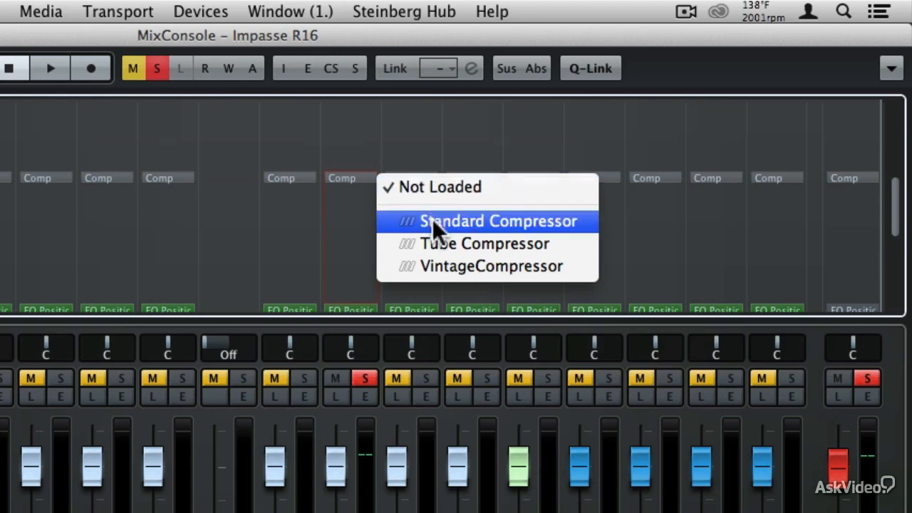
left_click(460, 245)
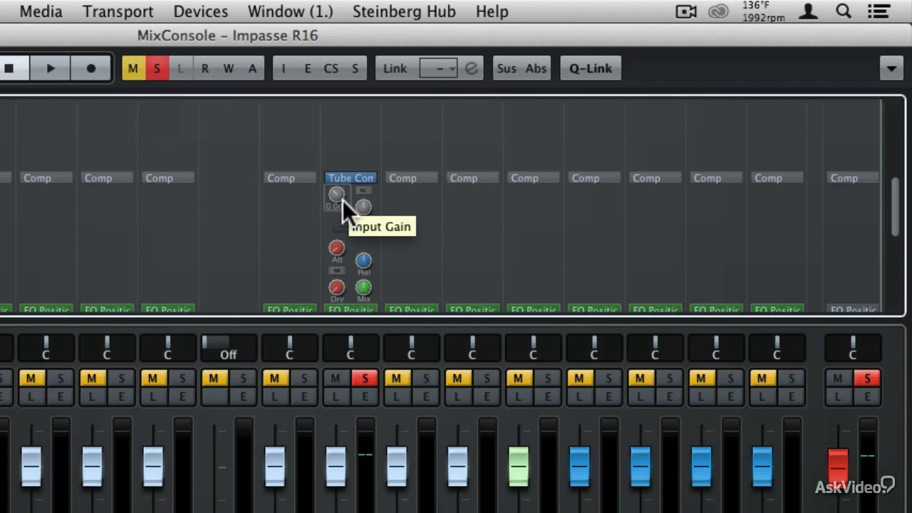
key("space")
left_click_drag(343, 200, 333, 151)
mouse_move(366, 59)
left_mouse_down()
mouse_move(366, 26)
mouse_move(368, 41)
left_mouse_up()
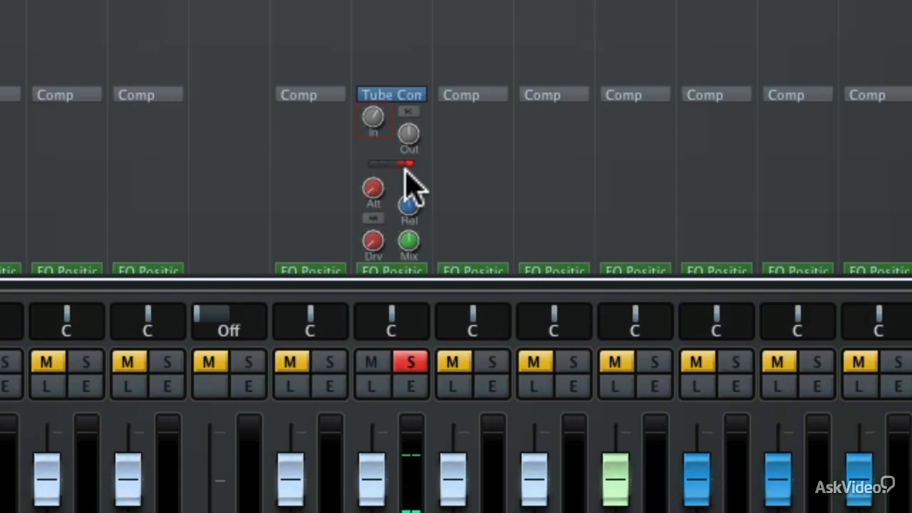
Compare the lead vocal with and without compression by repeatedly bypassing and re-enabling the Tube Compressor.
left_click(355, 95)
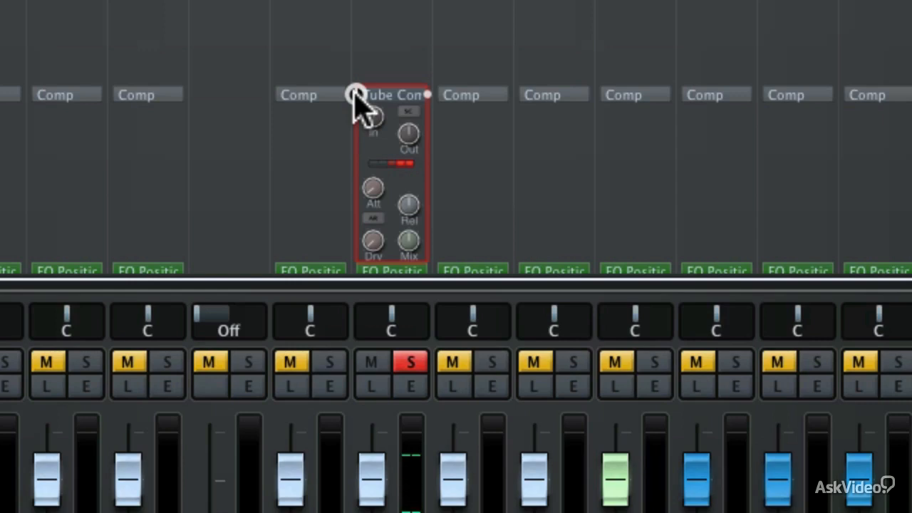
left_click(354, 94)
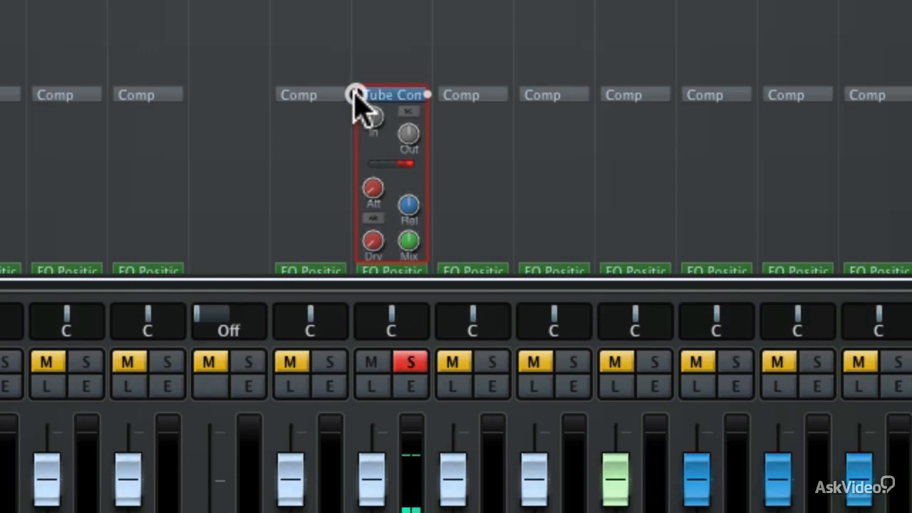
left_click(354, 94)
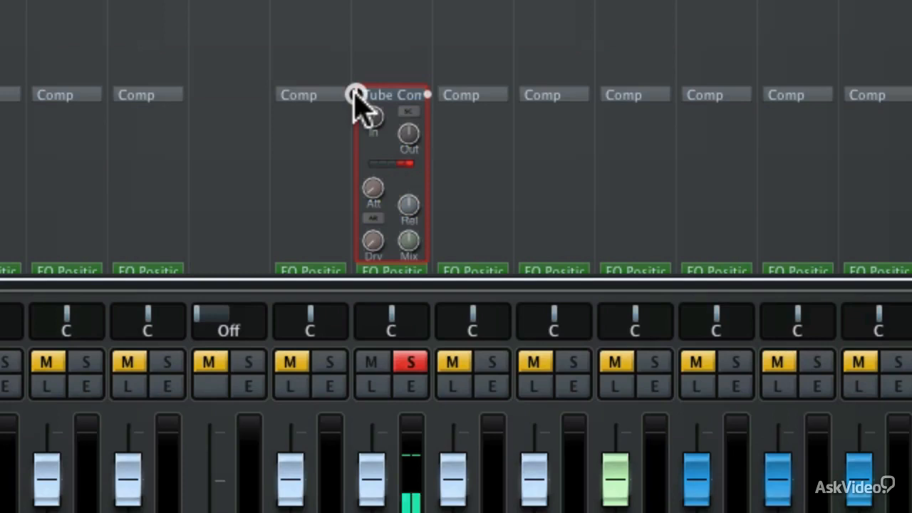
left_click(354, 94)
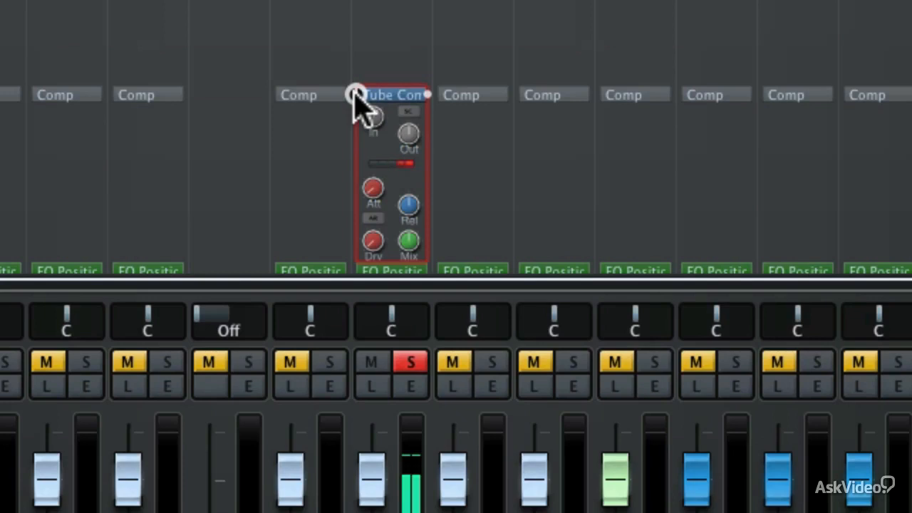
left_click(354, 94)
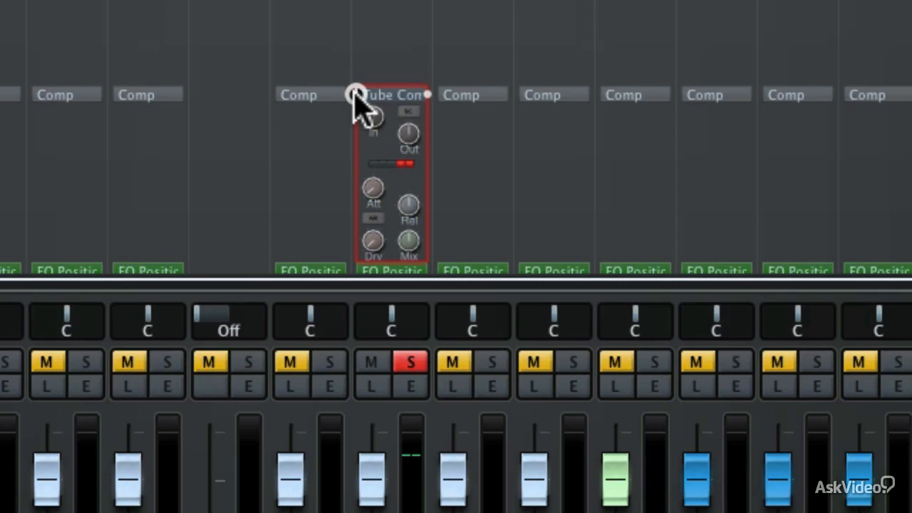
left_click(354, 95)
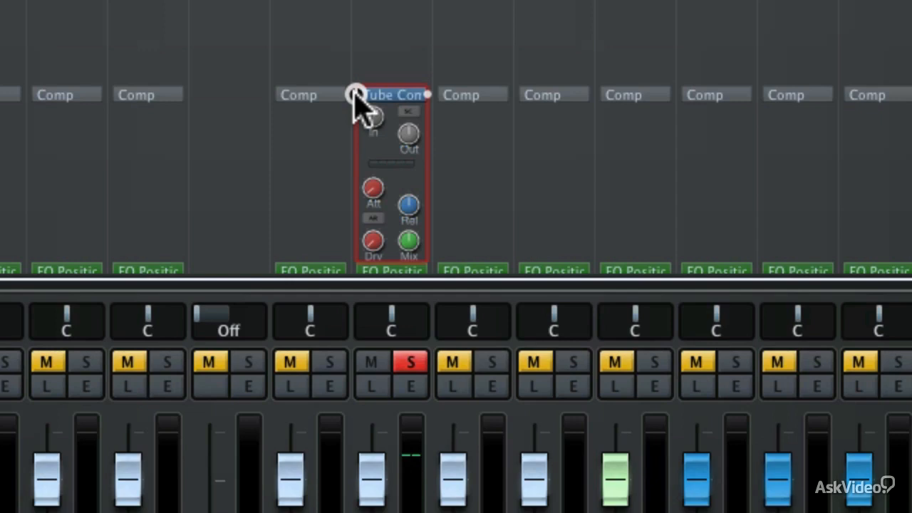
Unload the Tube Compressor from Vox-Lead's Comp slot and discard its changes.
left_click(427, 94)
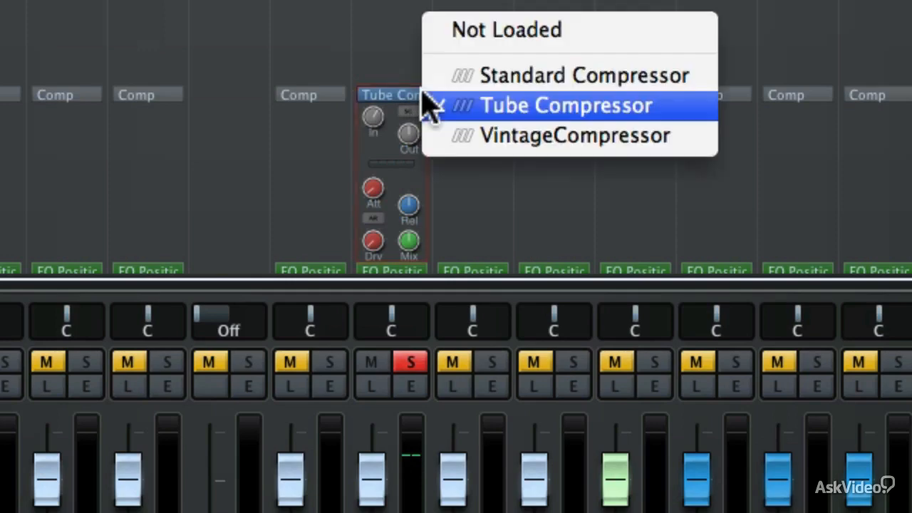
left_click(459, 32)
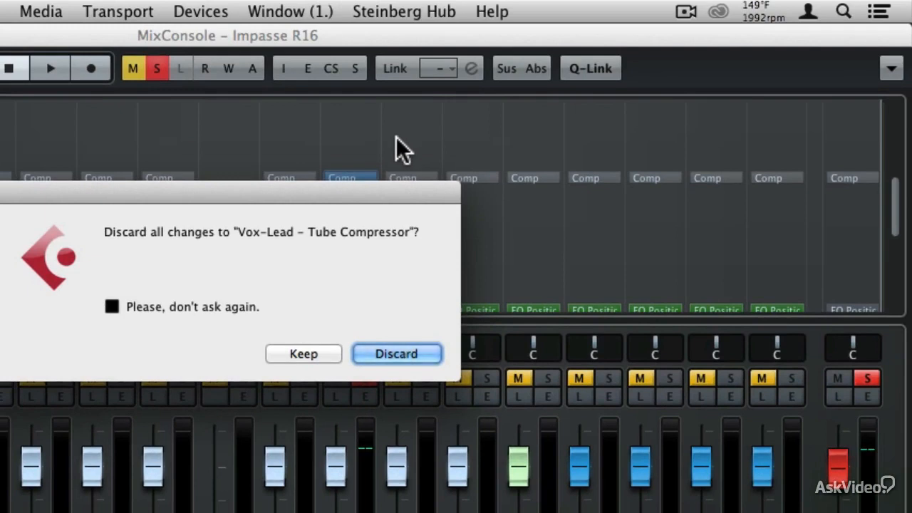
left_click(378, 347)
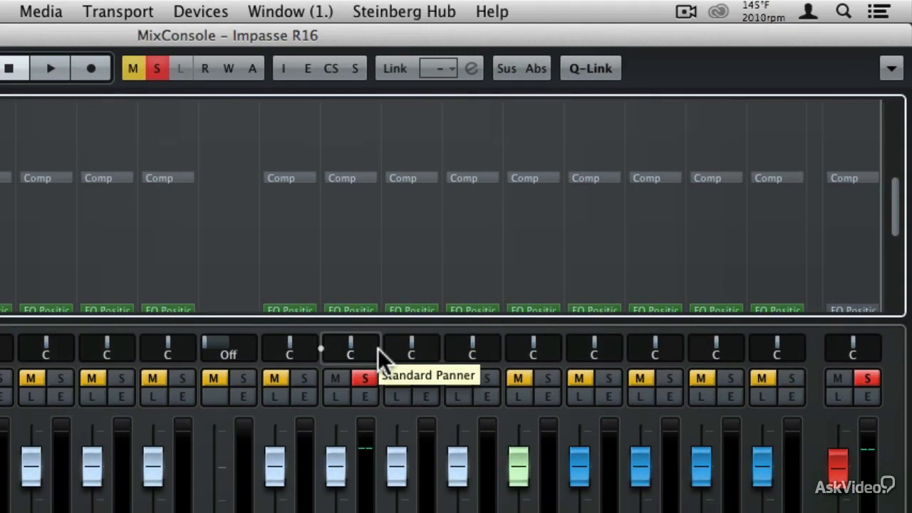
Open the Vox-Lead channel settings and view its inserts, strip modules, channel strip and equalizer.
left_click(367, 396)
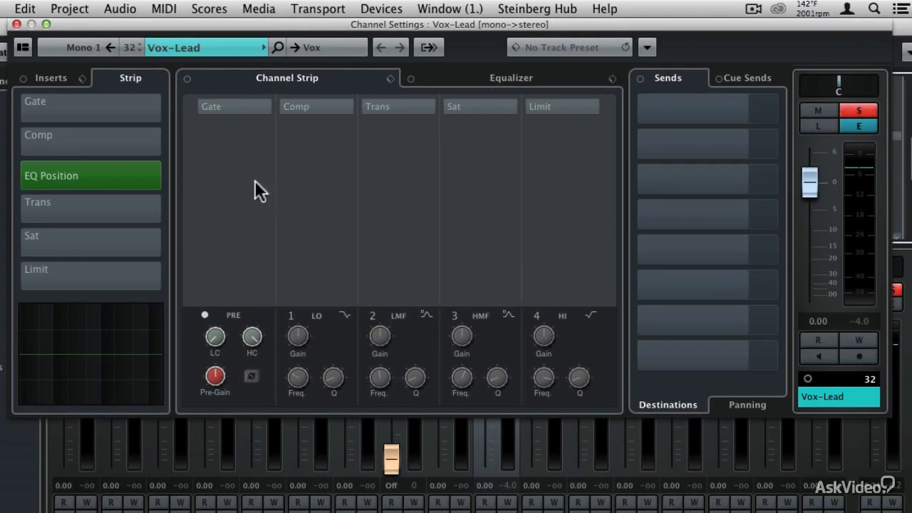
left_click(51, 77)
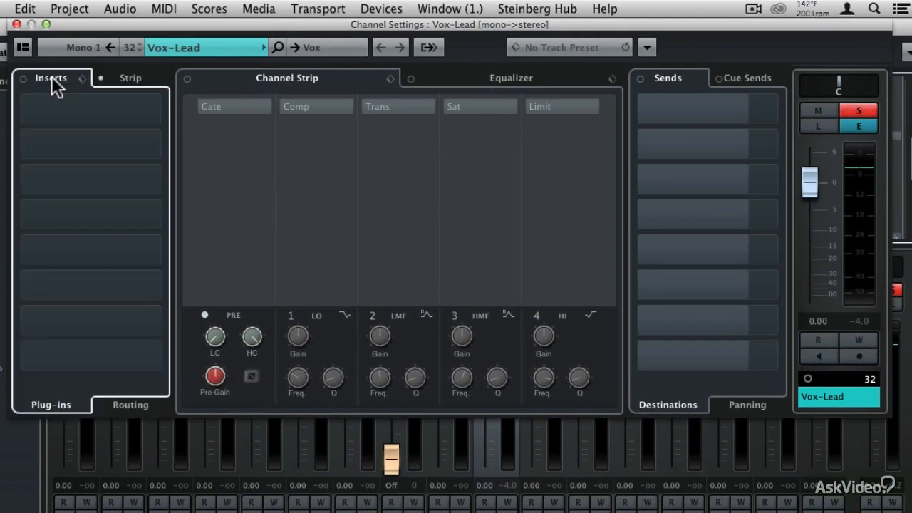
left_click(129, 78)
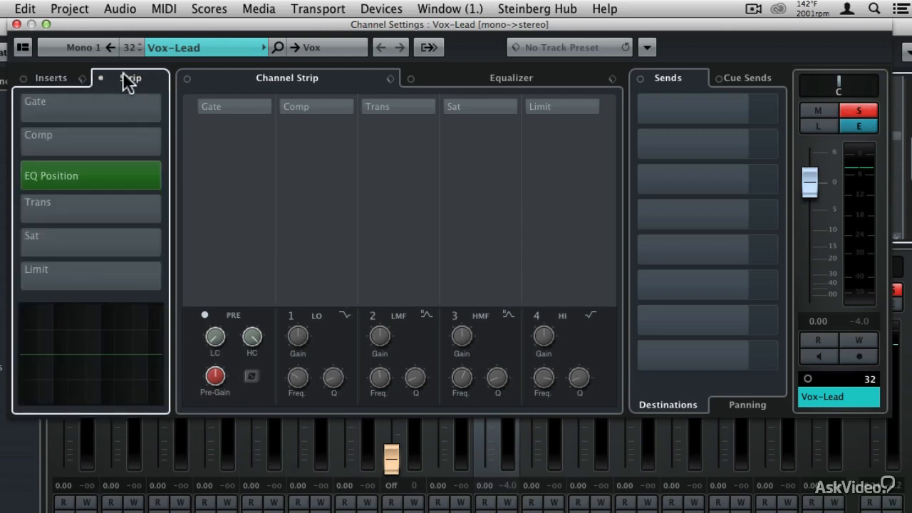
left_click(259, 78)
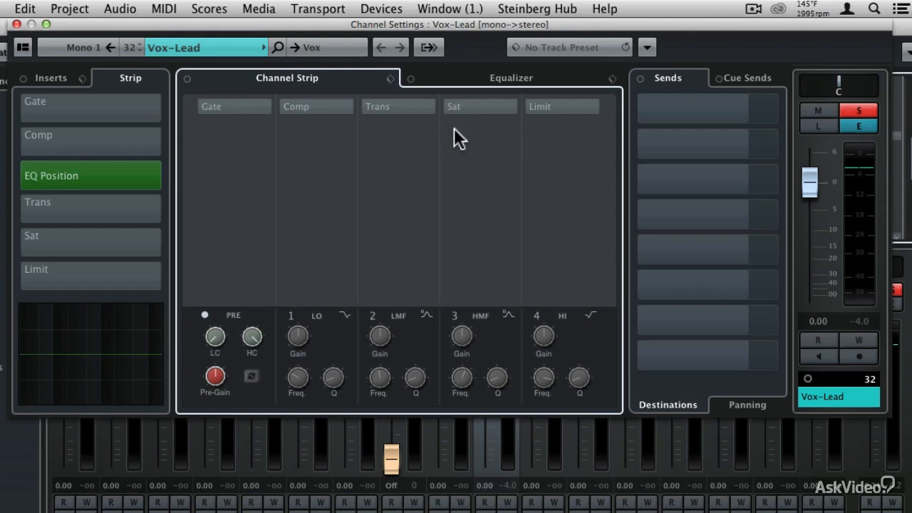
left_click(461, 80)
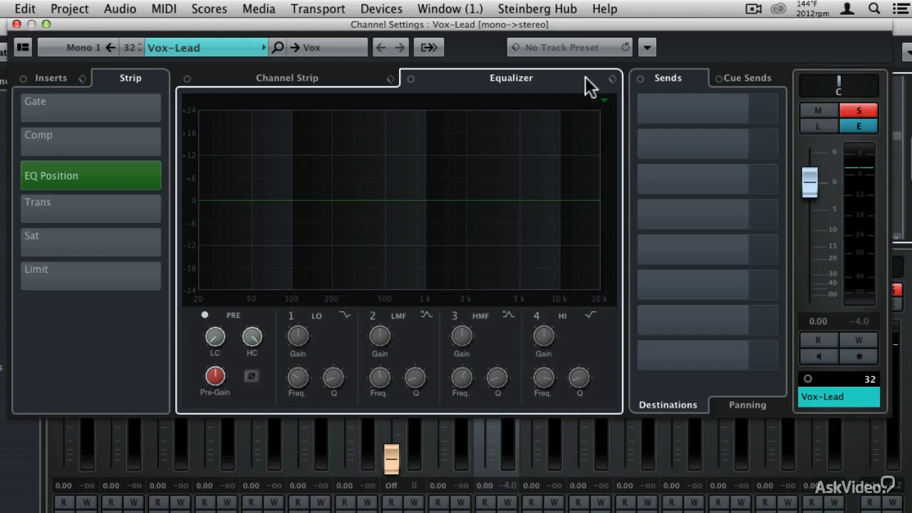
Load the Compressor from the Dynamics category into Vox-Lead's first insert slot.
left_click(55, 75)
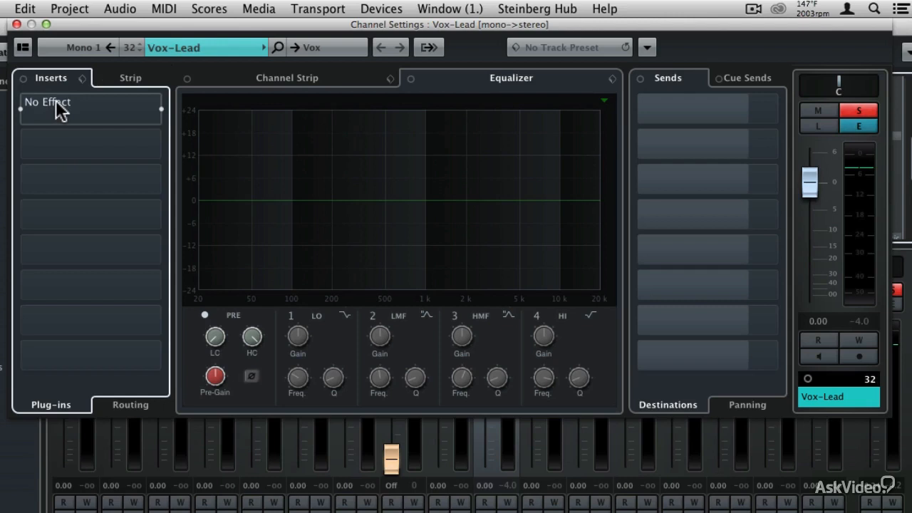
left_click(55, 102)
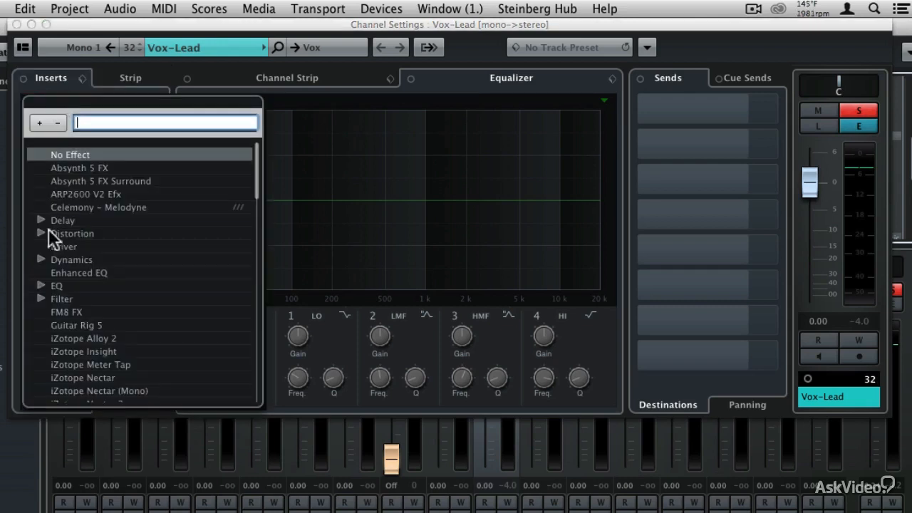
left_click(40, 259)
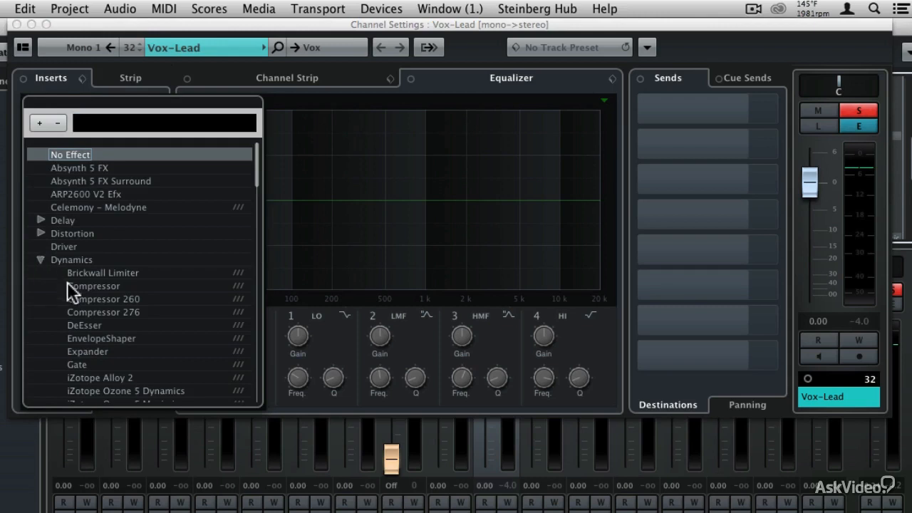
left_click(94, 286)
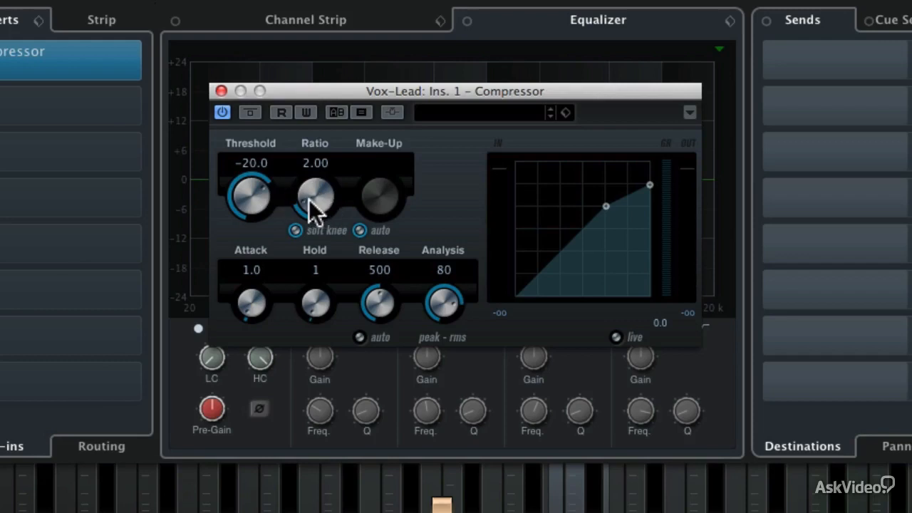
Set the insert Compressor's ratio to about 4.03 and play back the compressed lead vocal.
left_click_drag(309, 200, 318, 178)
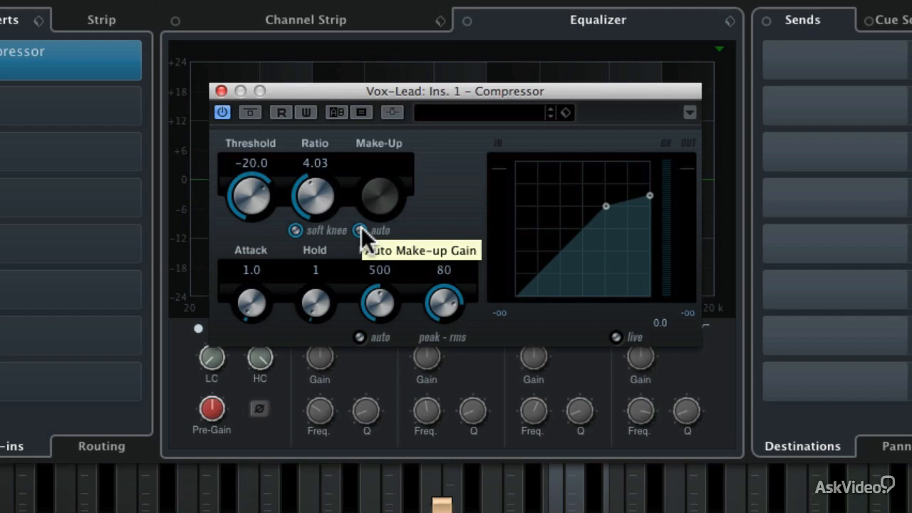
key("space")
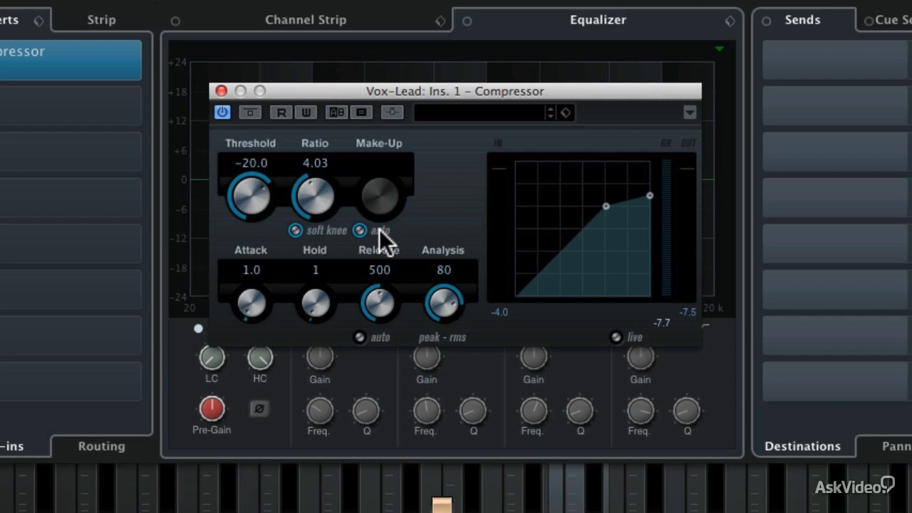
Play back the lead vocal and adjust the insert Compressor's threshold to about -22.2, keeping the ratio at 4.03.
key("space")
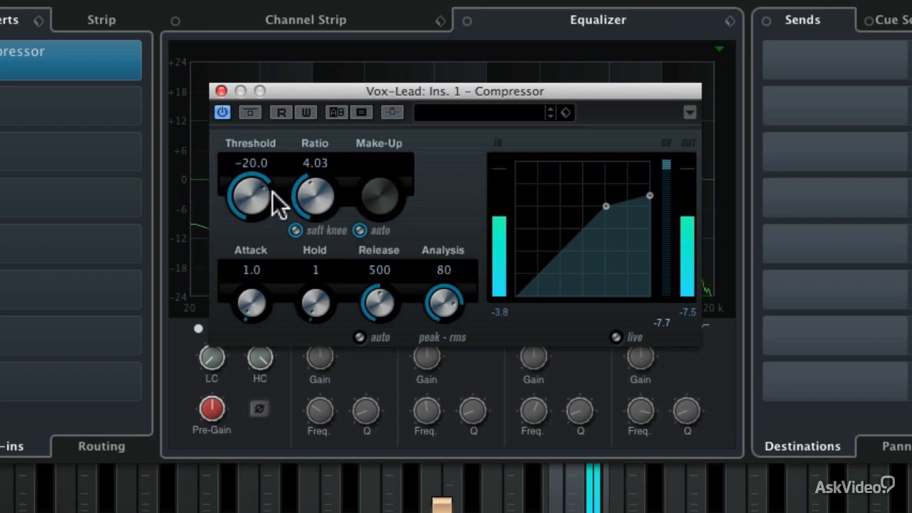
left_click_drag(251, 183, 243, 219)
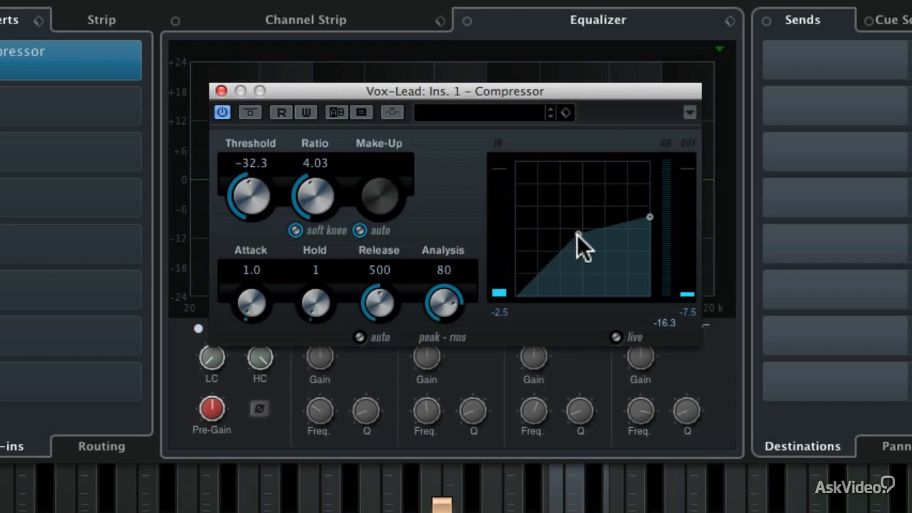
left_click_drag(577, 234, 605, 207)
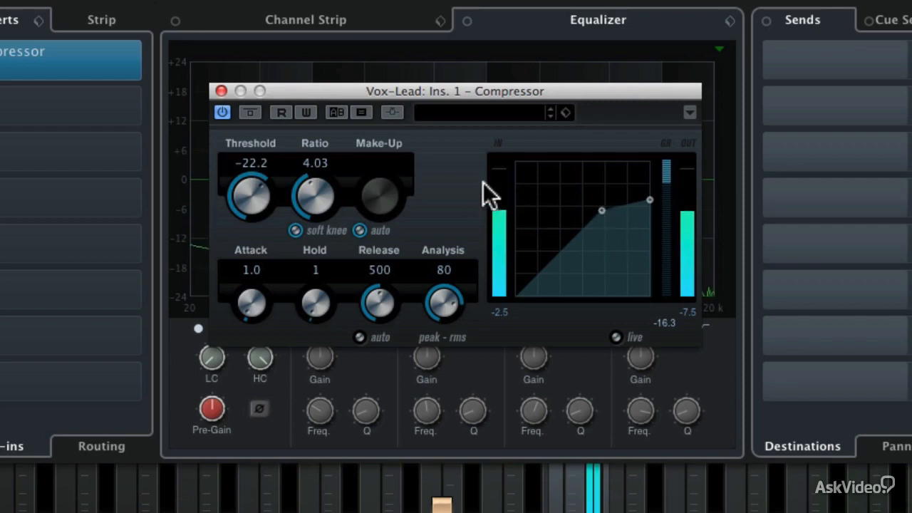
Bypass and re-enable the insert Compressor twice during playback to compare the lead vocal with and without compression.
left_click(257, 113)
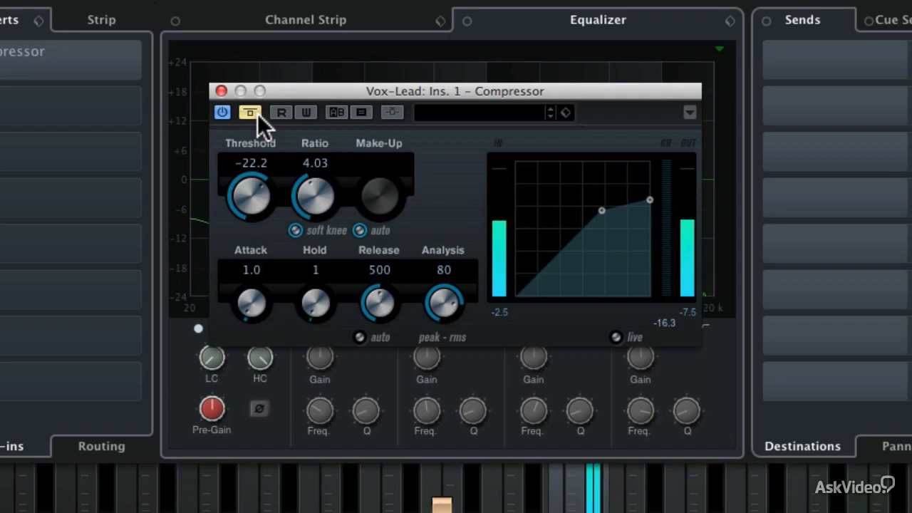
left_click(250, 113)
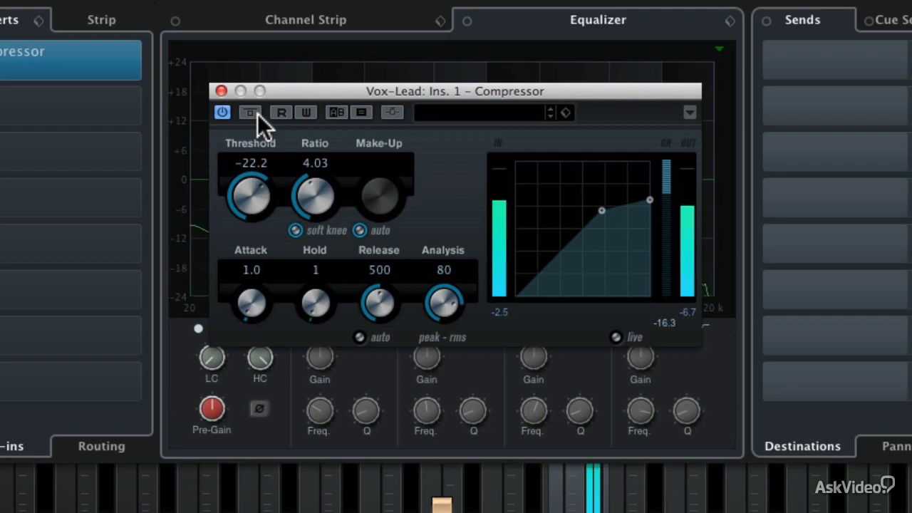
left_click(257, 113)
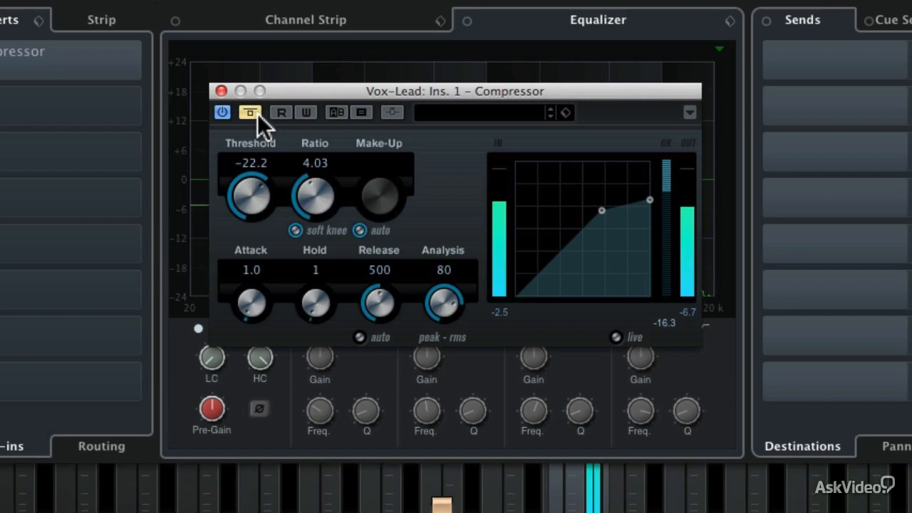
left_click(257, 113)
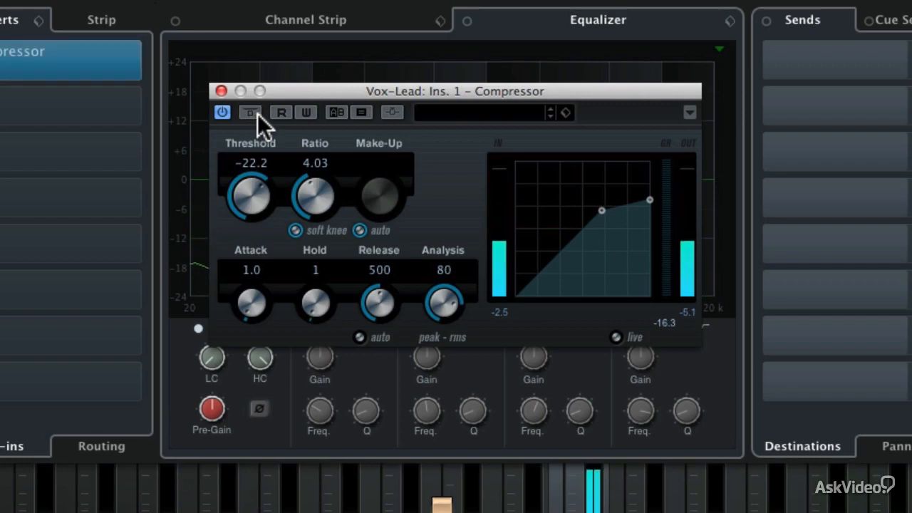